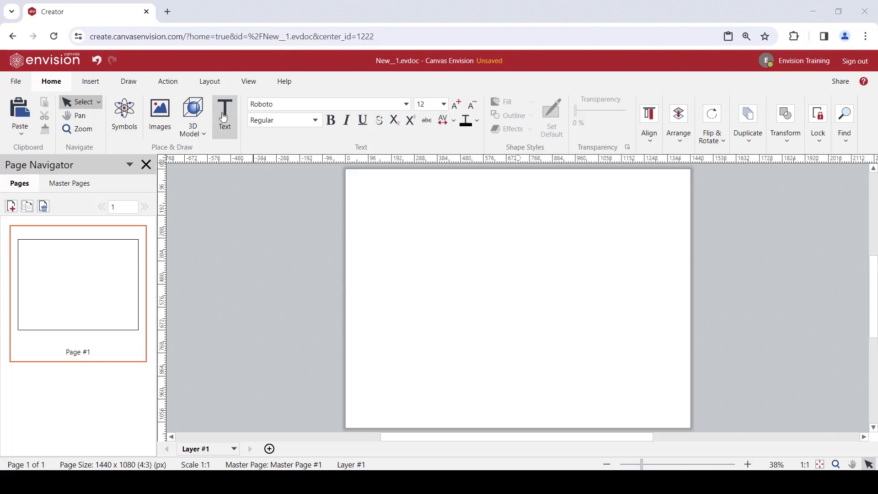
Draw a text box near the top of the page with 48-point text, fitted to its contents
left_click(224, 117)
left_click_drag(420, 212, 589, 282)
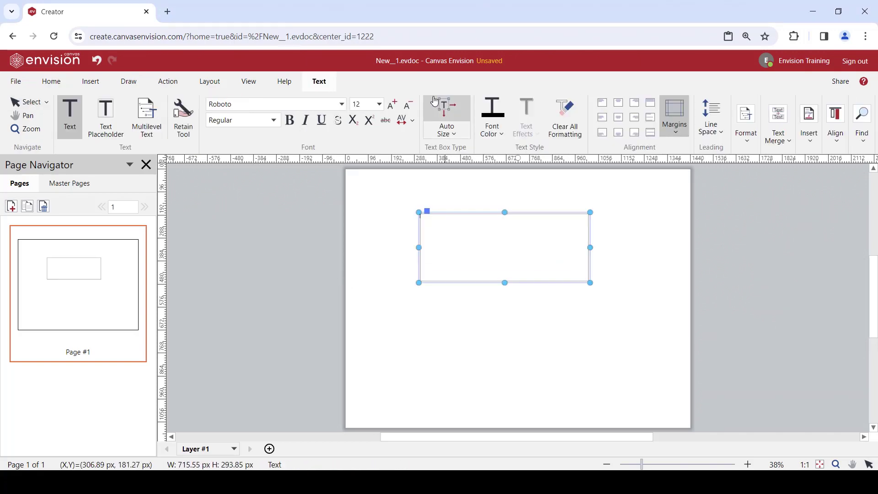
left_click(379, 104)
left_click(362, 368)
type("TEX")
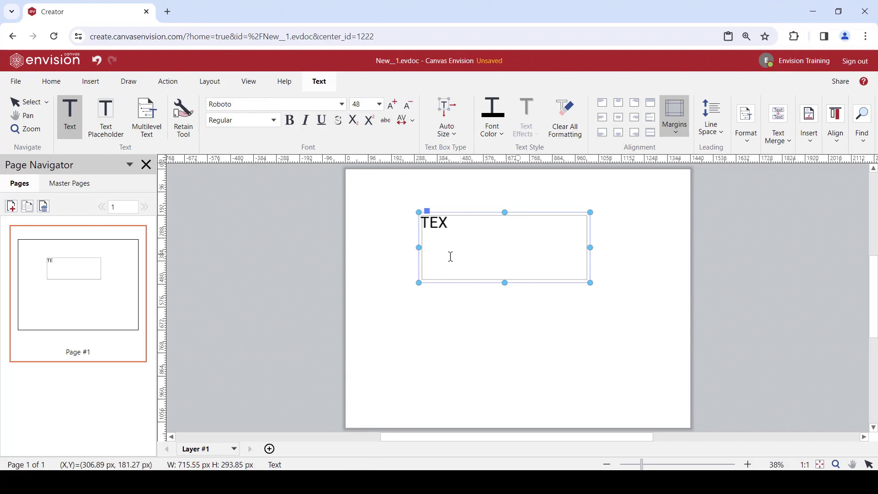
type("T OBJECT")
left_click_drag(590, 282, 568, 255)
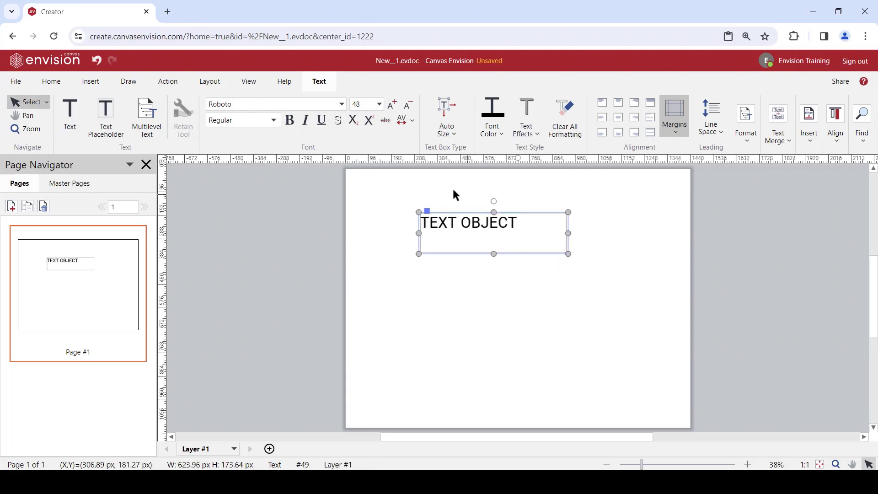
Make the TEXT OBJECT text dark red
left_click(492, 131)
left_click(487, 159)
left_click(464, 257)
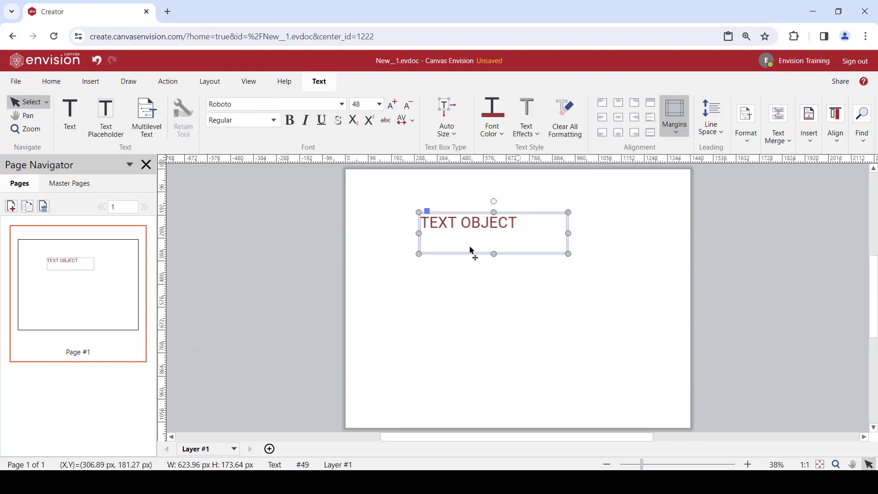
left_click(248, 81)
left_click(454, 229)
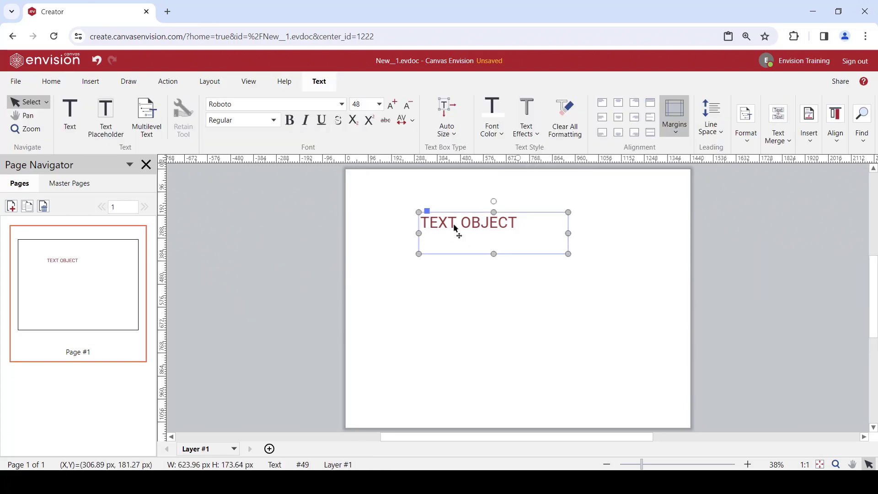
Give the text box a light grey fill and move it up and left
right_click(538, 219)
left_click(553, 92)
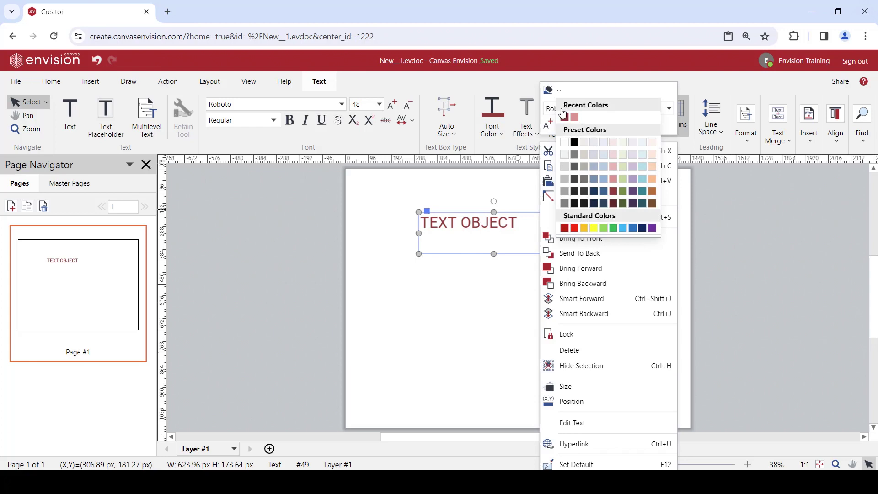
left_click(564, 145)
left_click(521, 241)
left_click_drag(503, 256, 468, 239)
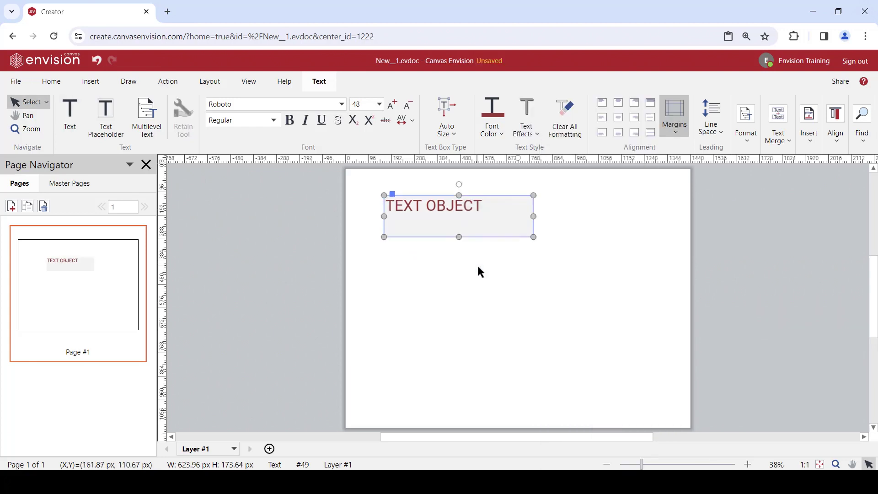
left_click(477, 263)
left_click(89, 81)
Draw a rectangle below the text box and set its DRAWN OBJECT text to size 48
left_click(129, 81)
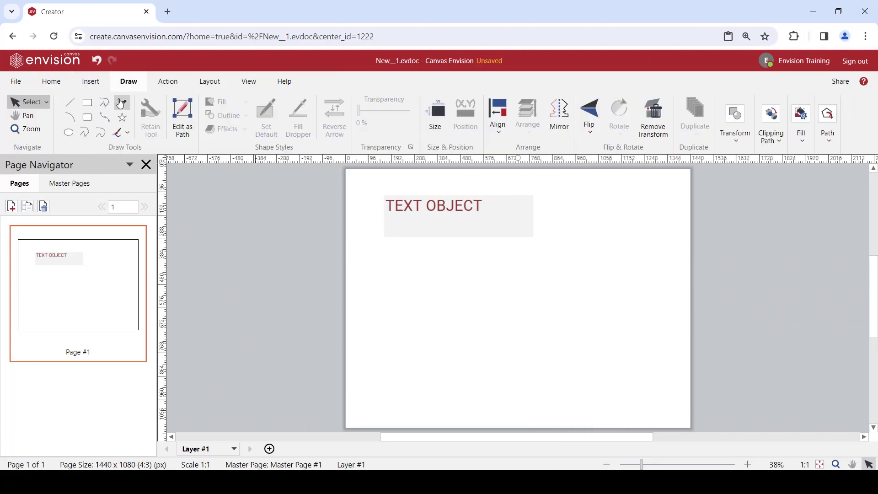
left_click(87, 102)
mouse_move(383, 247)
left_mouse_down()
mouse_move(458, 265)
mouse_move(534, 299)
left_mouse_up()
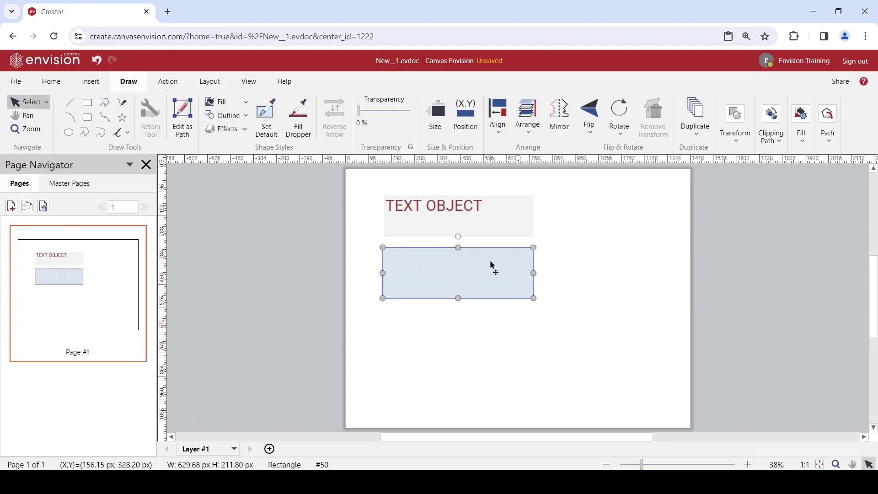
type("DRAWN OBJECT")
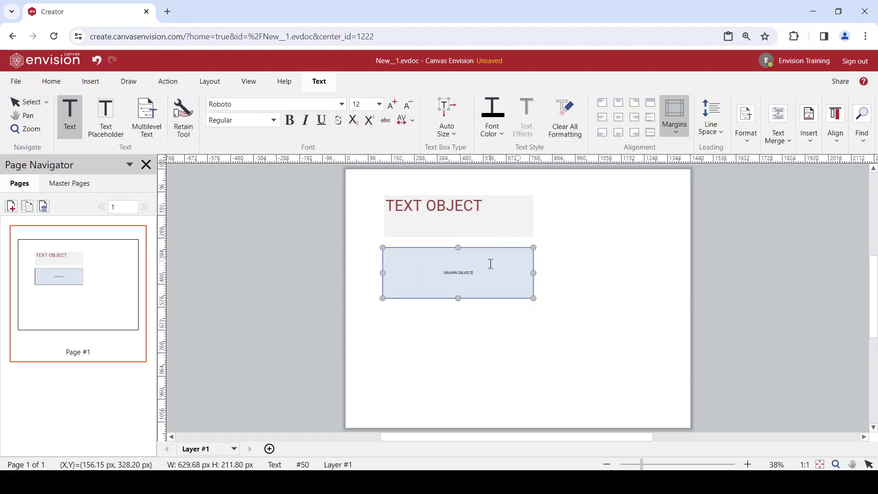
key("ctrl+a")
left_click(379, 104)
left_click(362, 384)
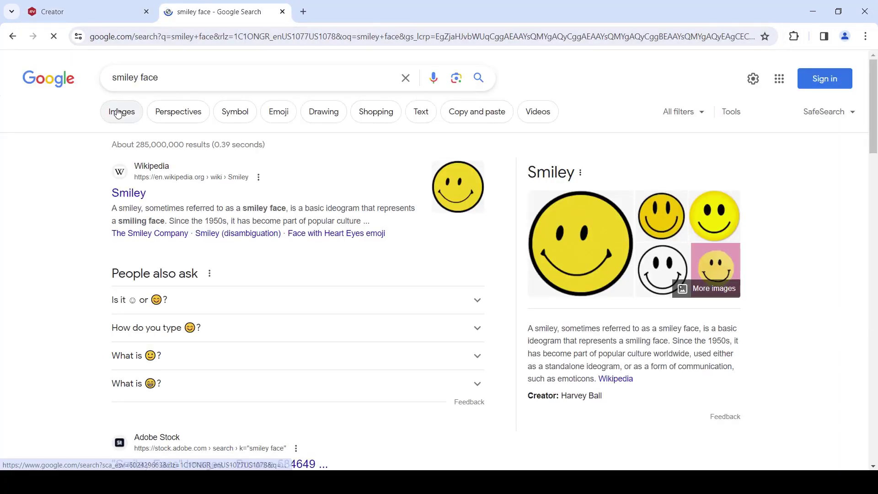
Copy the Wikipedia smiley face from Google Images and return to Canvas Envision
left_click(121, 111)
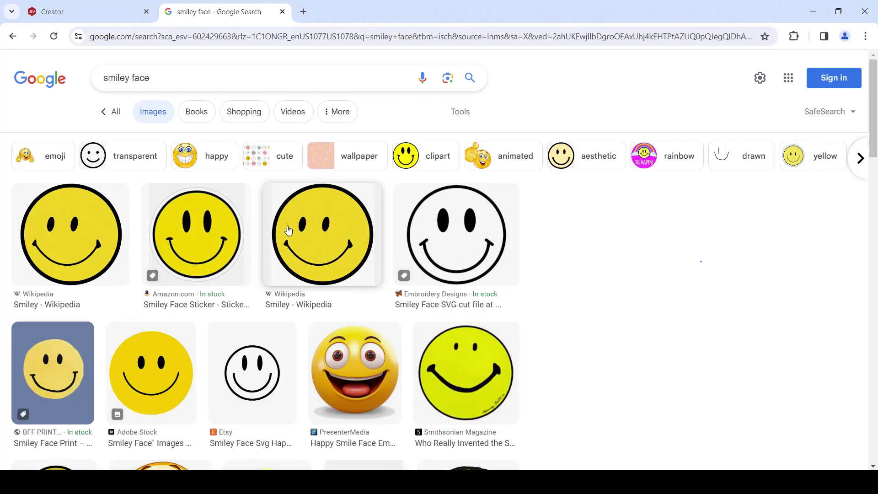
left_click(288, 231)
right_click(326, 147)
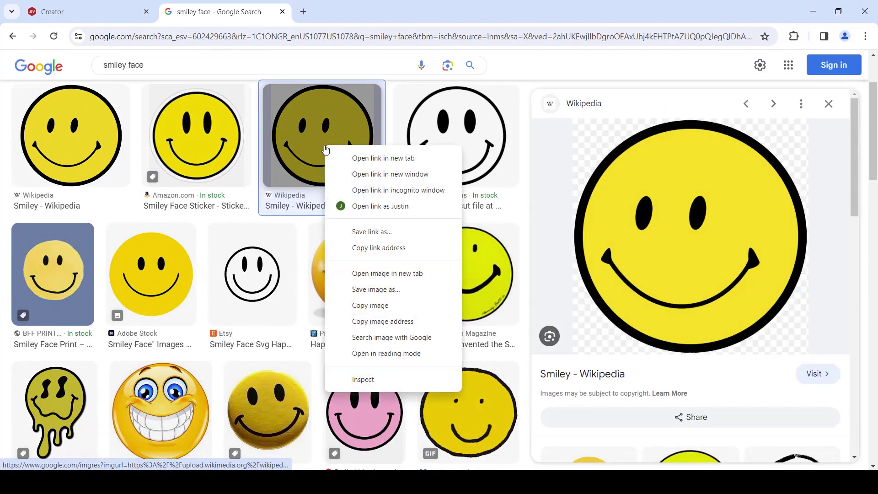
left_click(374, 305)
left_click(113, 9)
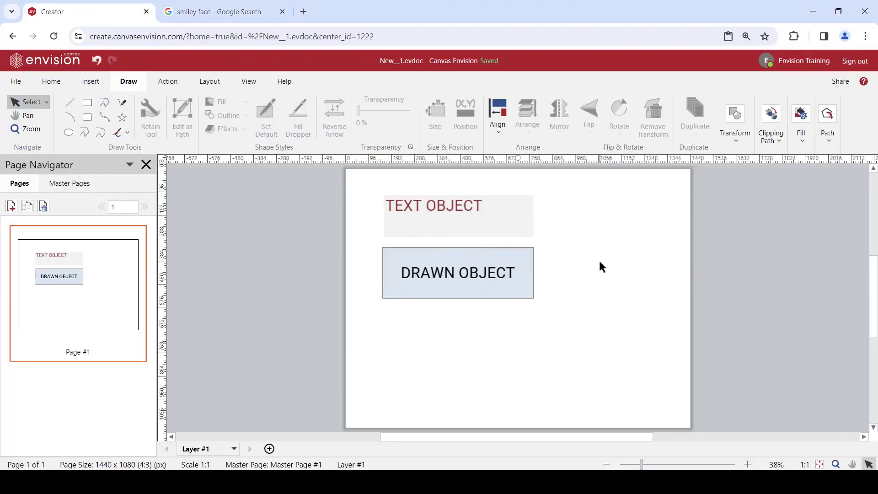
Paste the smiley lower right of the rectangle, then select both the rectangle and text box
key("ctrl+v")
mouse_move(516, 310)
left_mouse_down()
mouse_move(591, 309)
mouse_move(585, 348)
left_mouse_up()
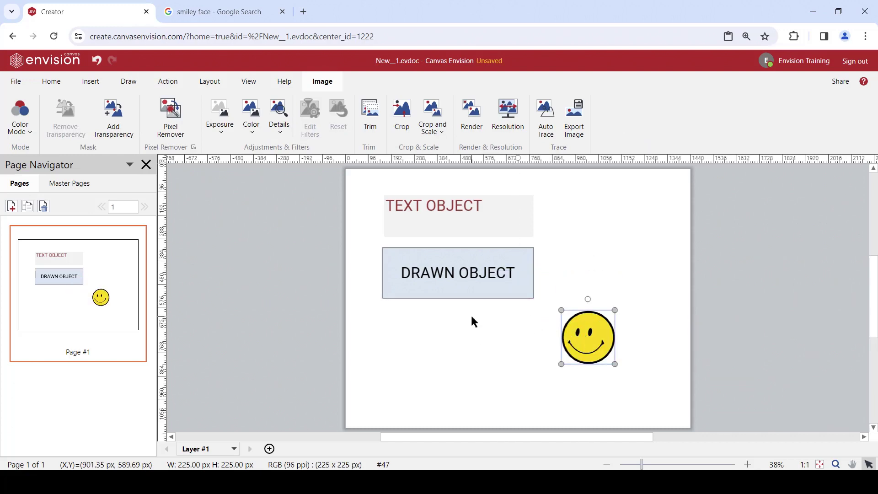
left_click(52, 81)
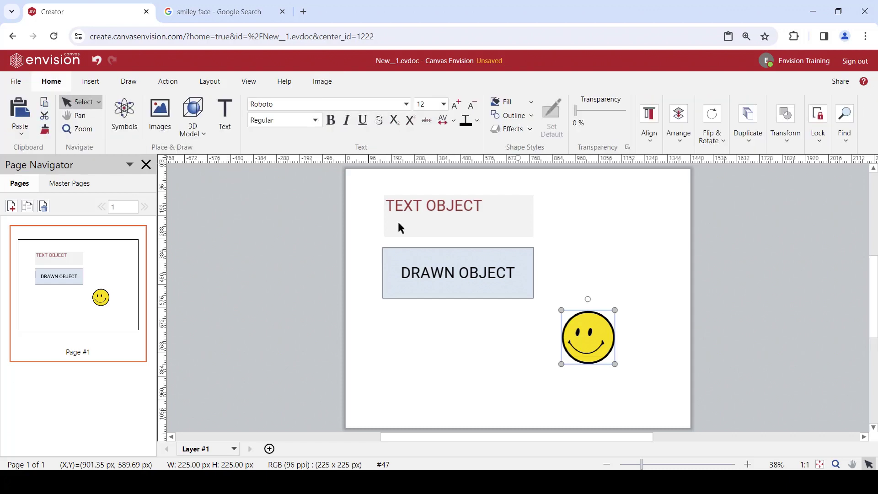
left_click(499, 271)
left_click(495, 206, "shift")
left_click(585, 320, "shift")
right_click(587, 322)
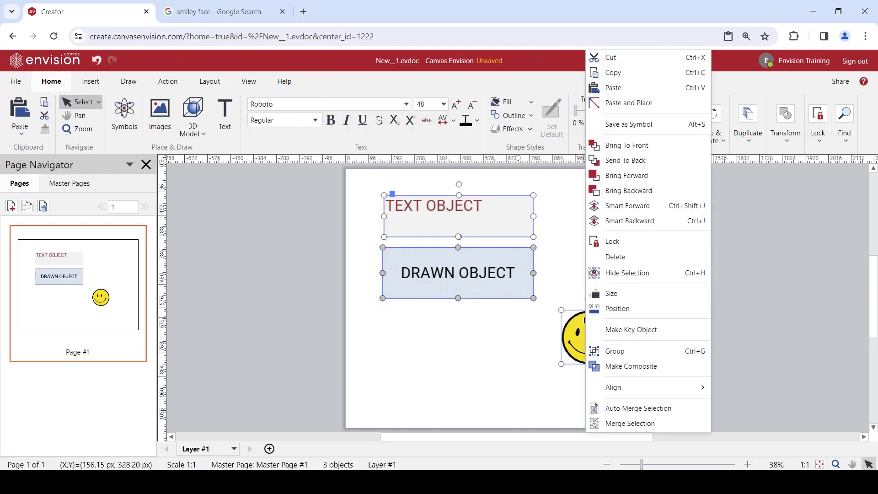
left_click(625, 73)
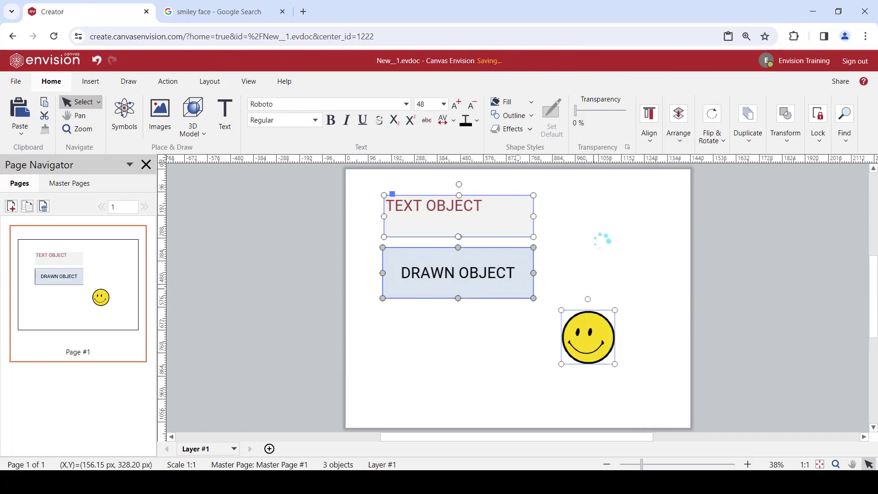
left_click(591, 236)
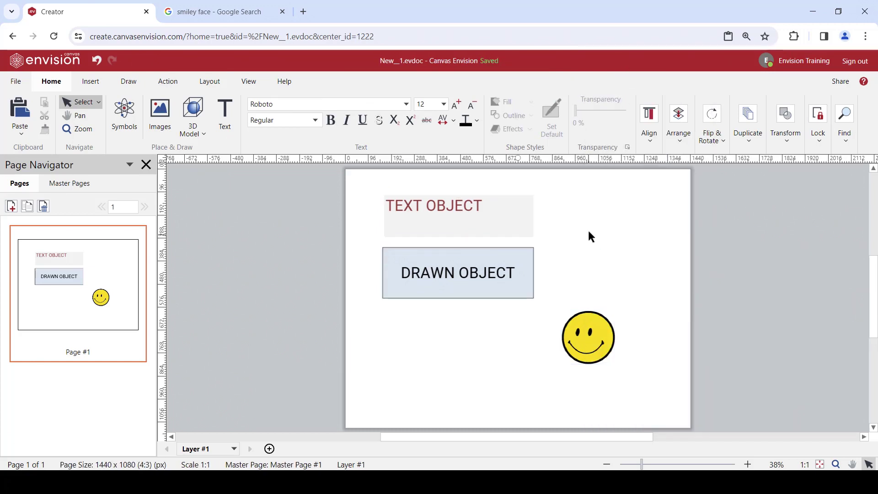
key("ctrl+a")
mouse_move(517, 260)
left_mouse_down()
mouse_move(601, 254)
mouse_move(669, 264)
left_mouse_up()
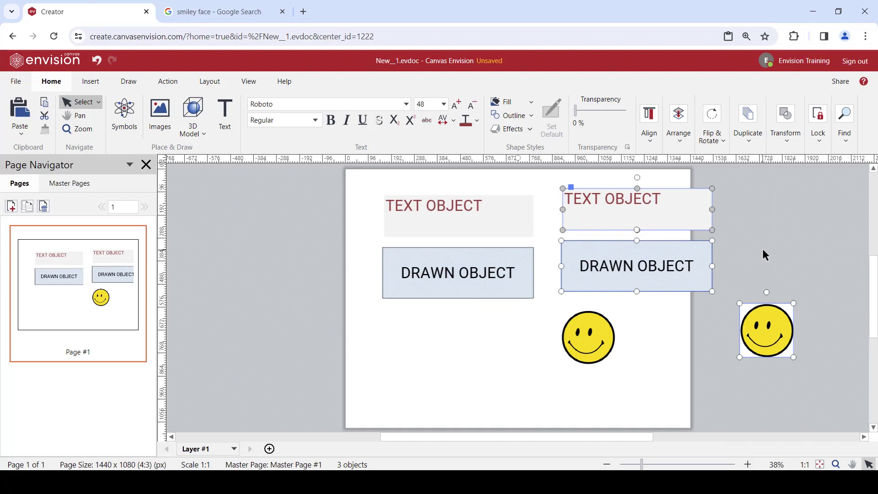
key("Delete")
left_click(526, 266)
left_click(603, 240)
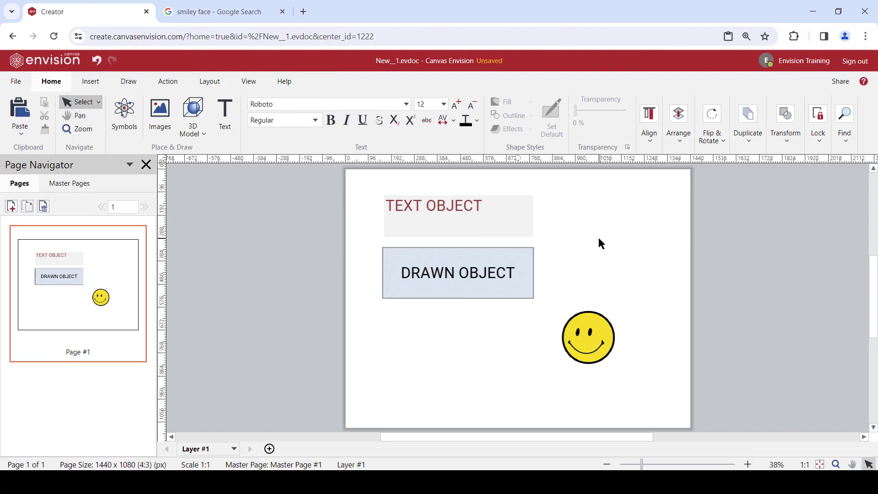
left_click_drag(358, 184, 663, 384)
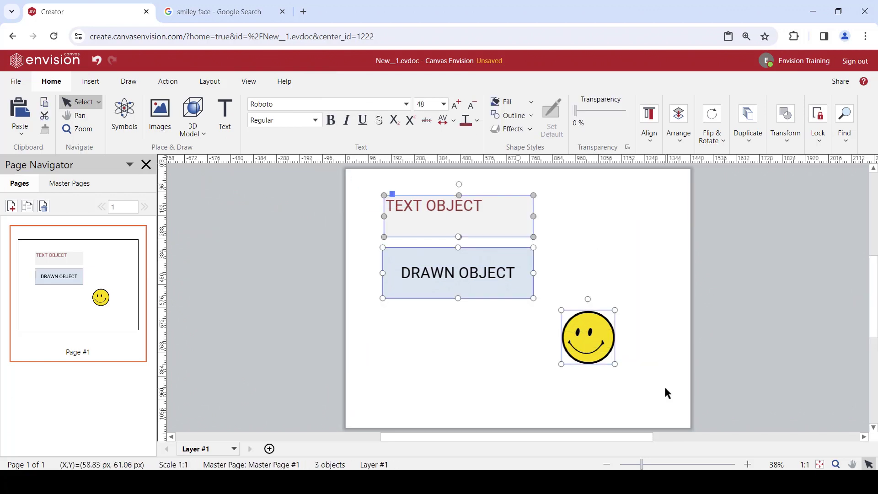